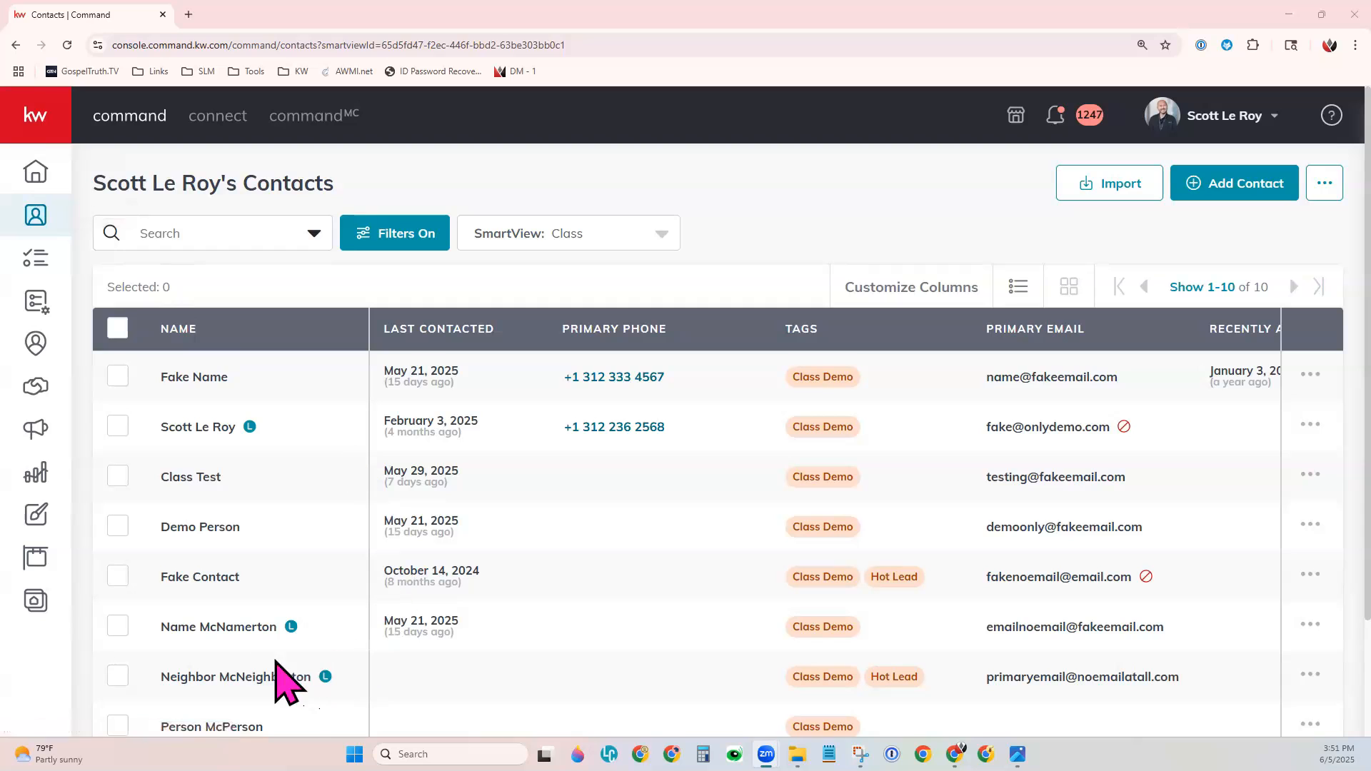
Open the lead contact tagged Class Demo and Hot Lead and start creating a saved search for it
left_click(208, 677)
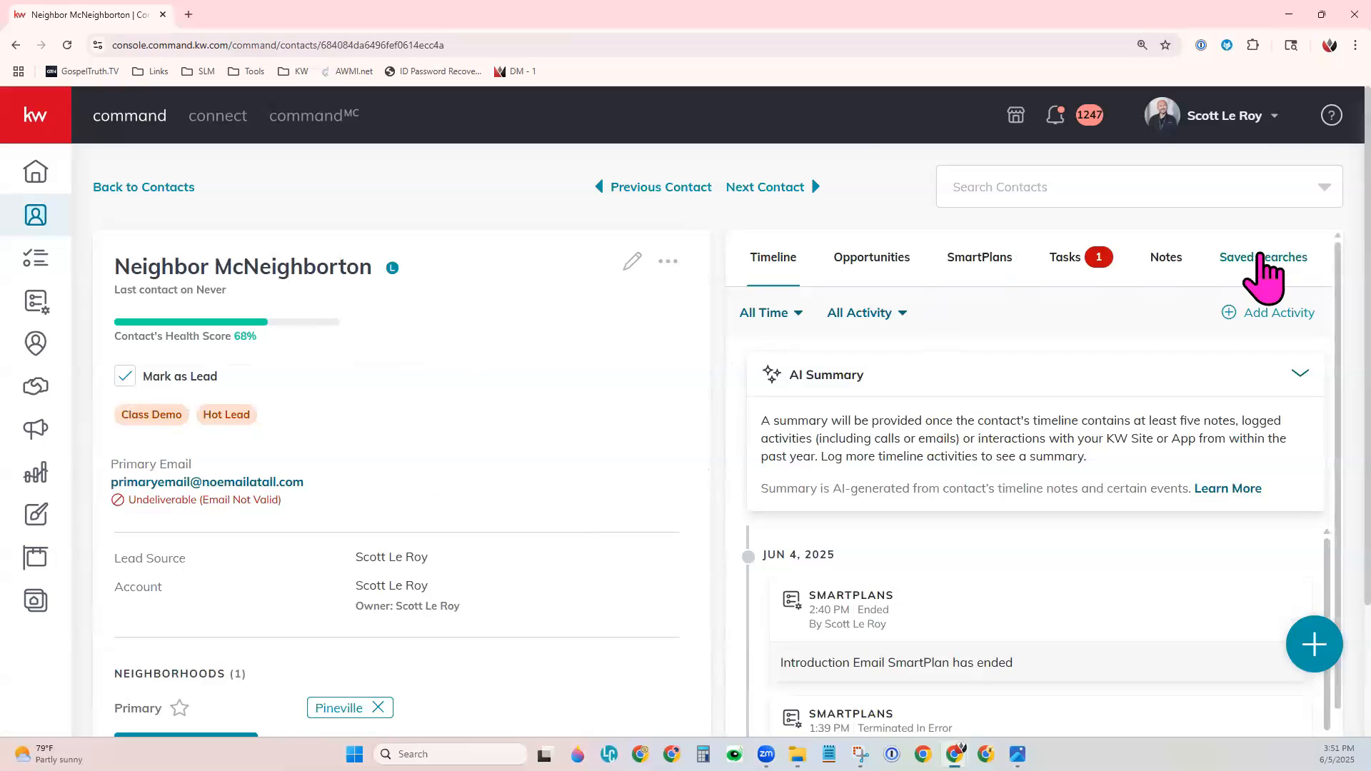
left_click(1261, 289)
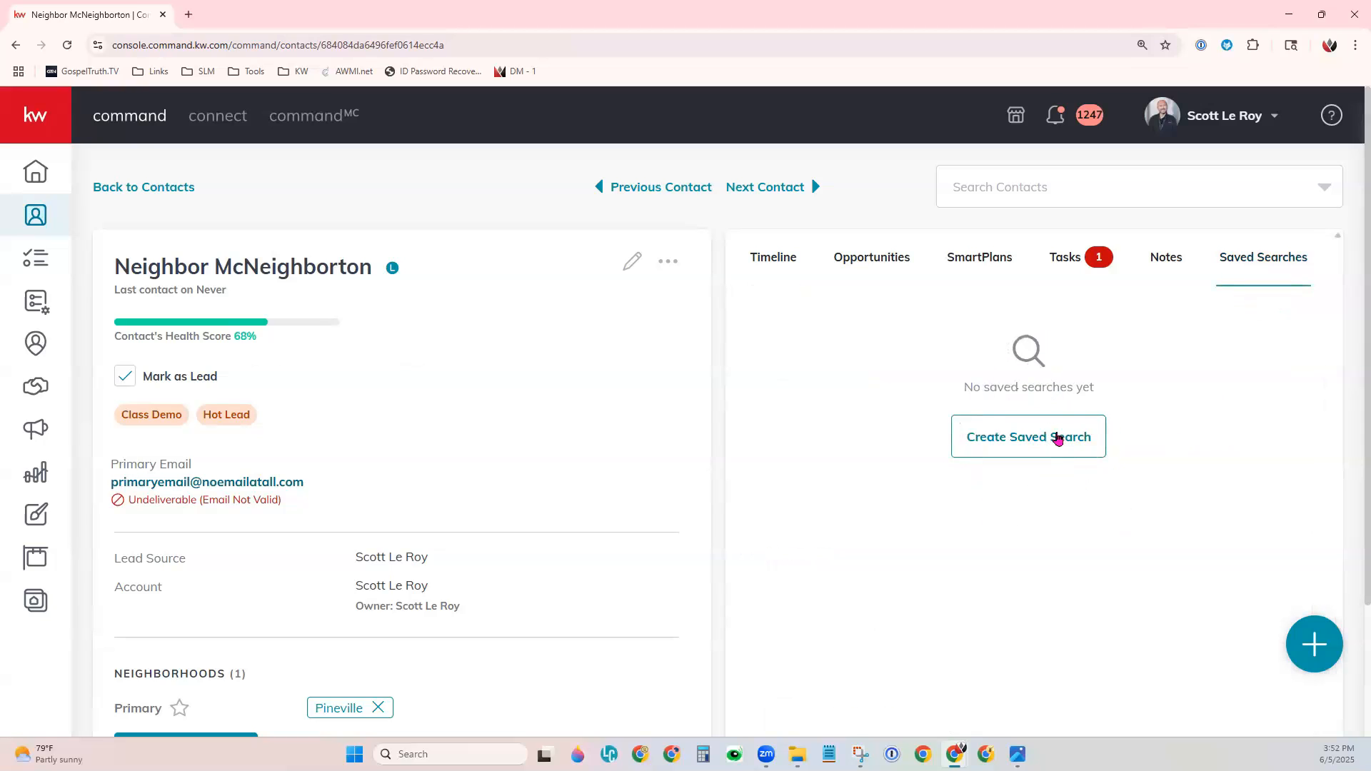
left_click(1058, 439)
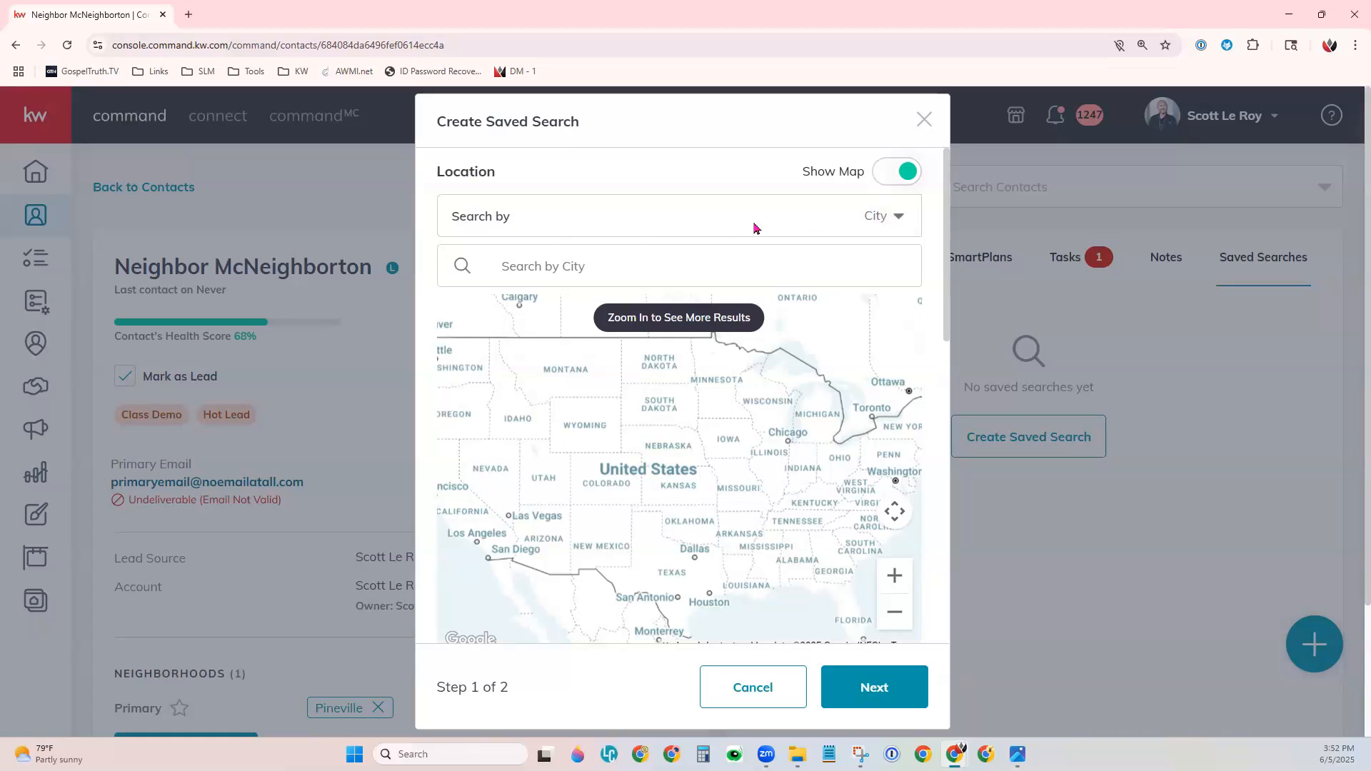
Set the search location to Custom and draw a freehand boundary around Omaha and Council Bluffs on the map
left_click(902, 223)
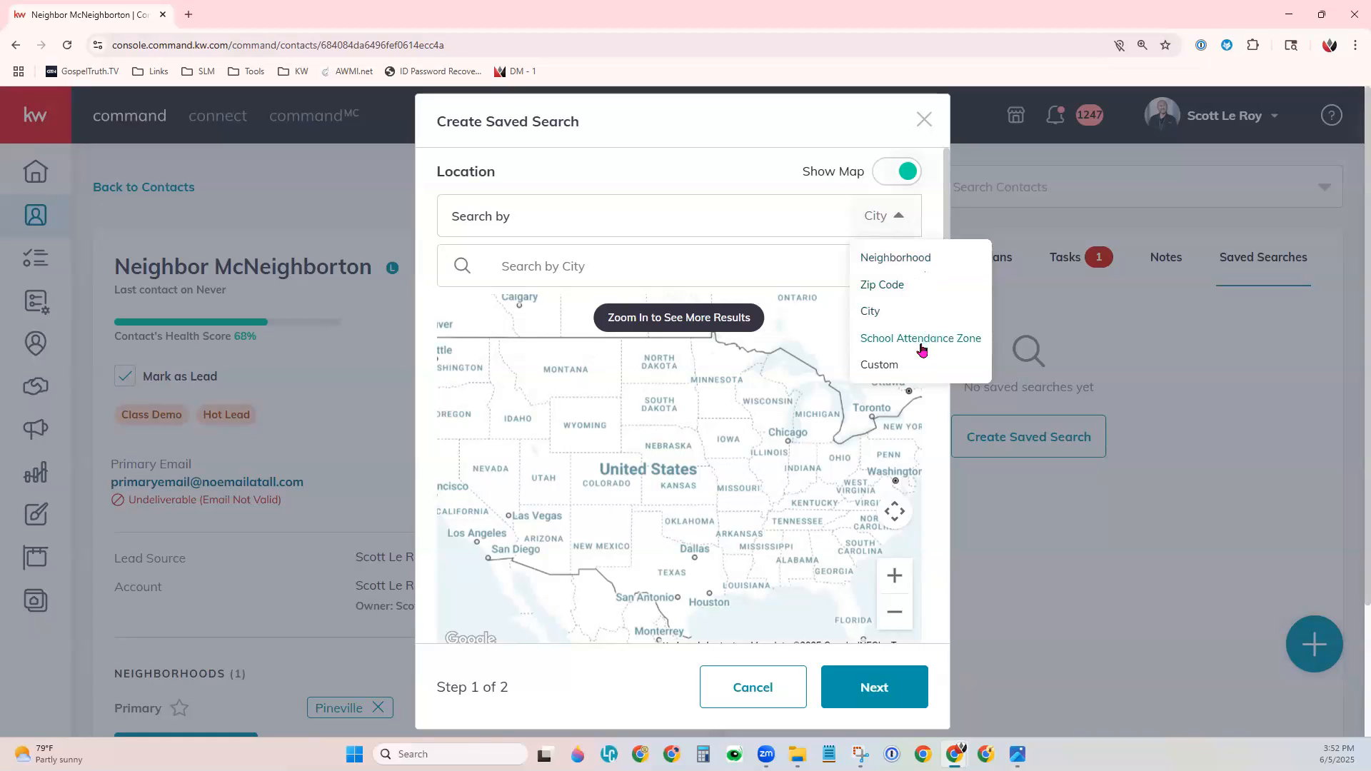
left_click(885, 373)
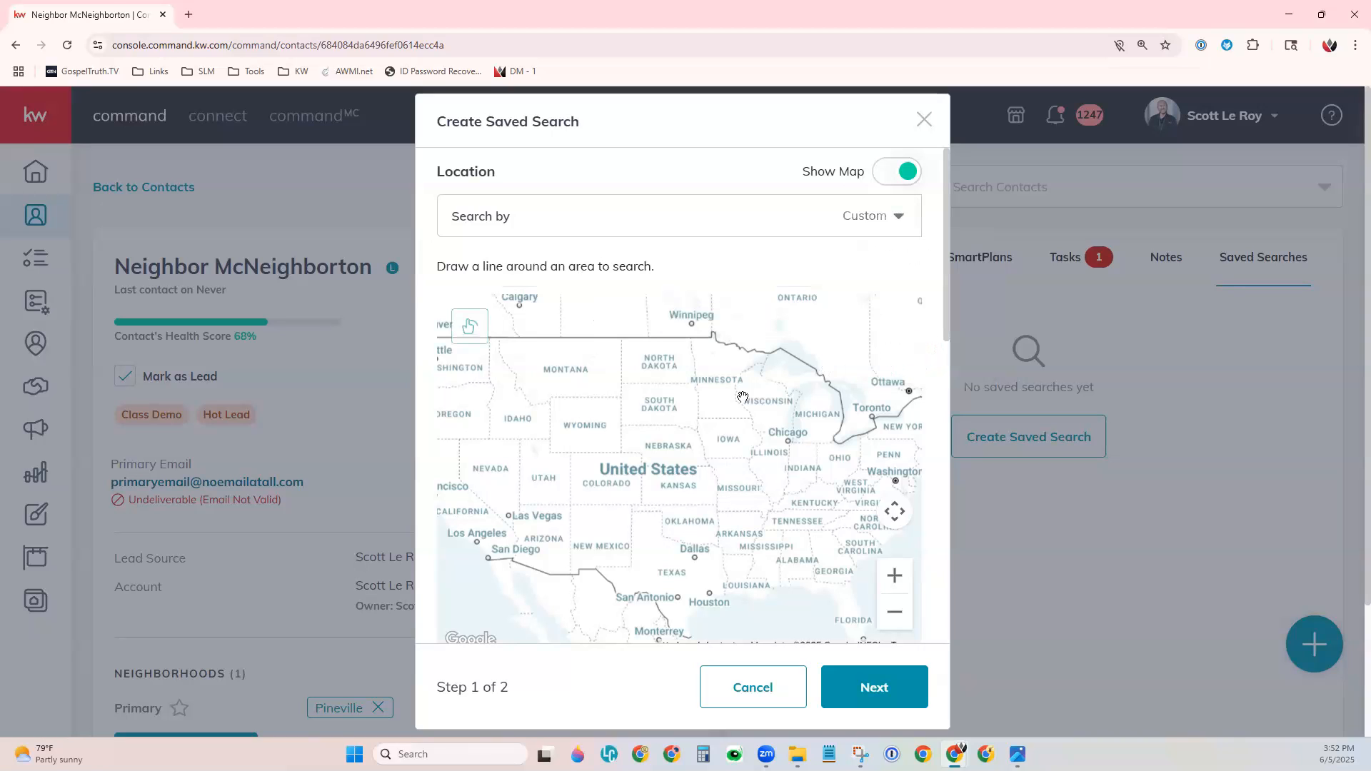
scroll(715, 473, "up", 1)
scroll(716, 473, "up", 4)
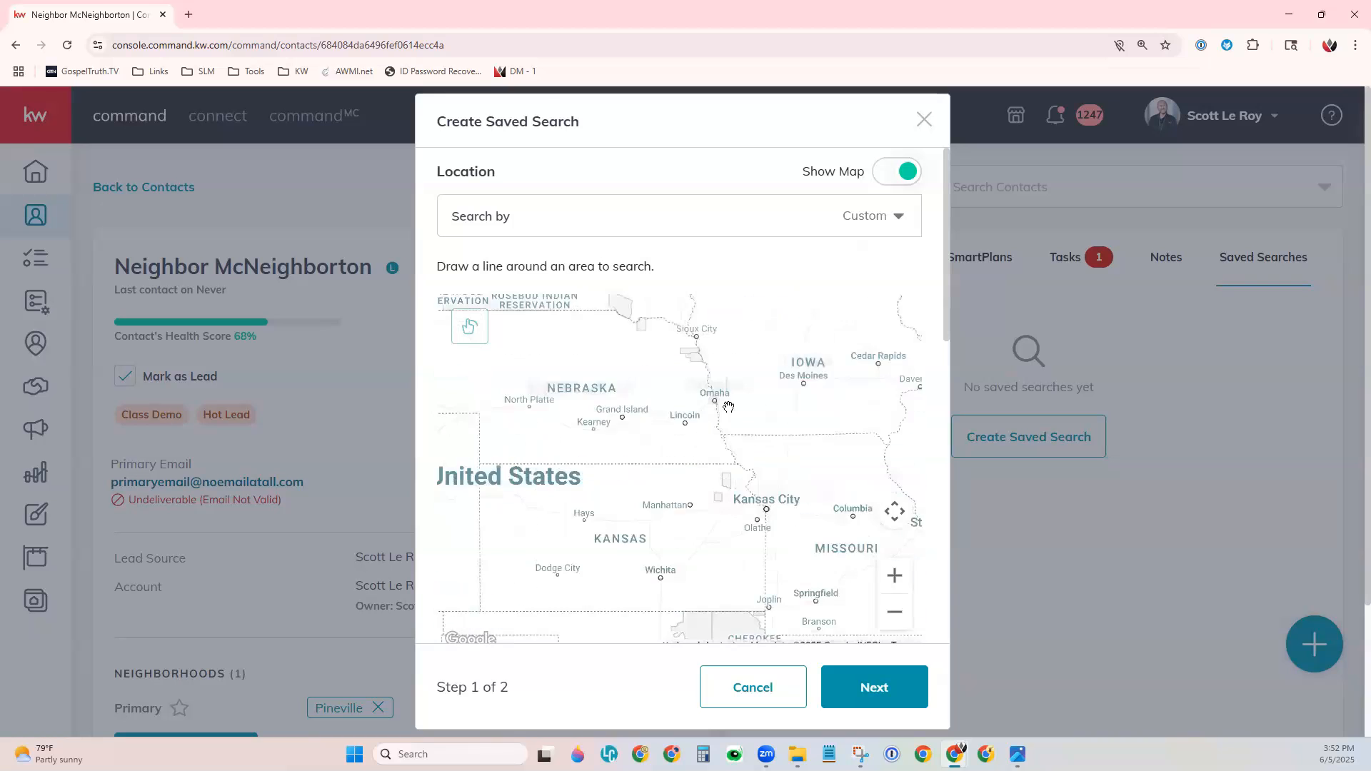
left_click_drag(710, 415, 701, 470)
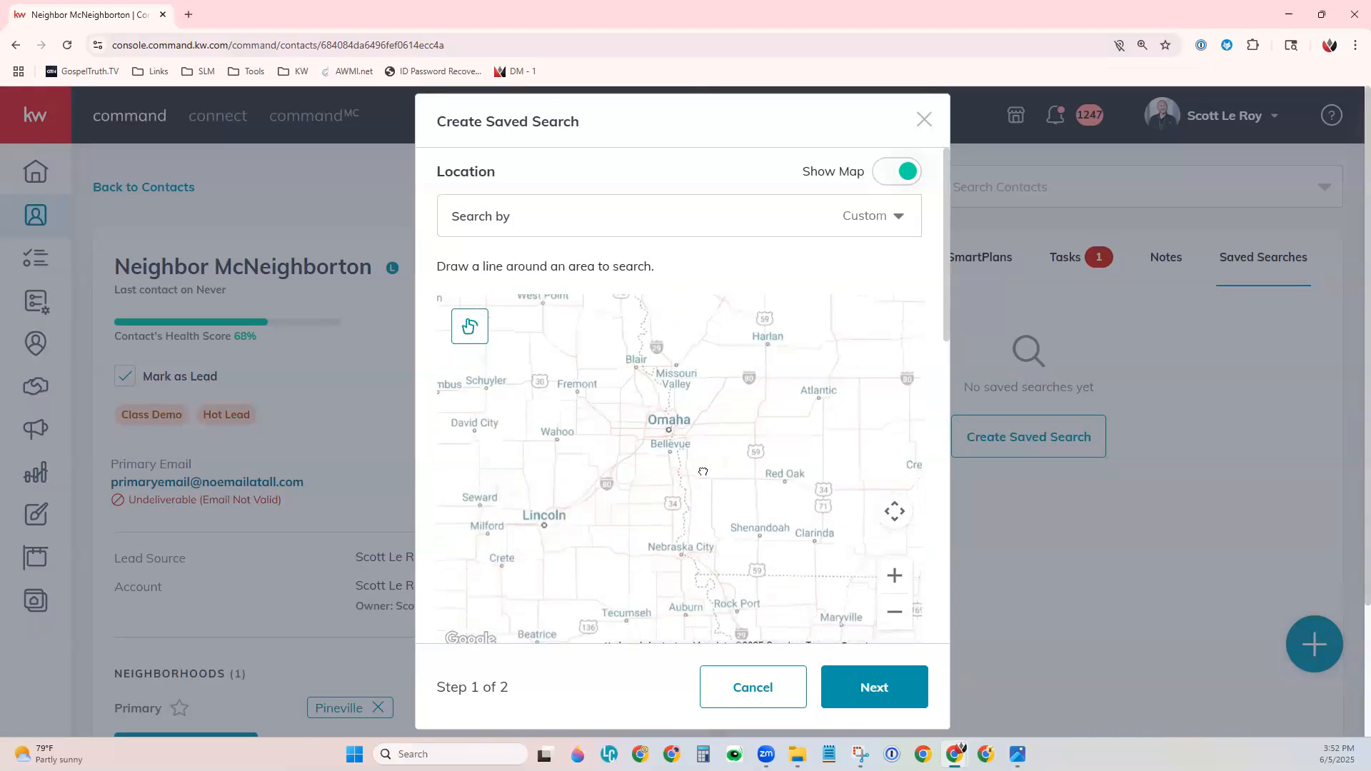
scroll(695, 460, "up", 1)
left_click(894, 576)
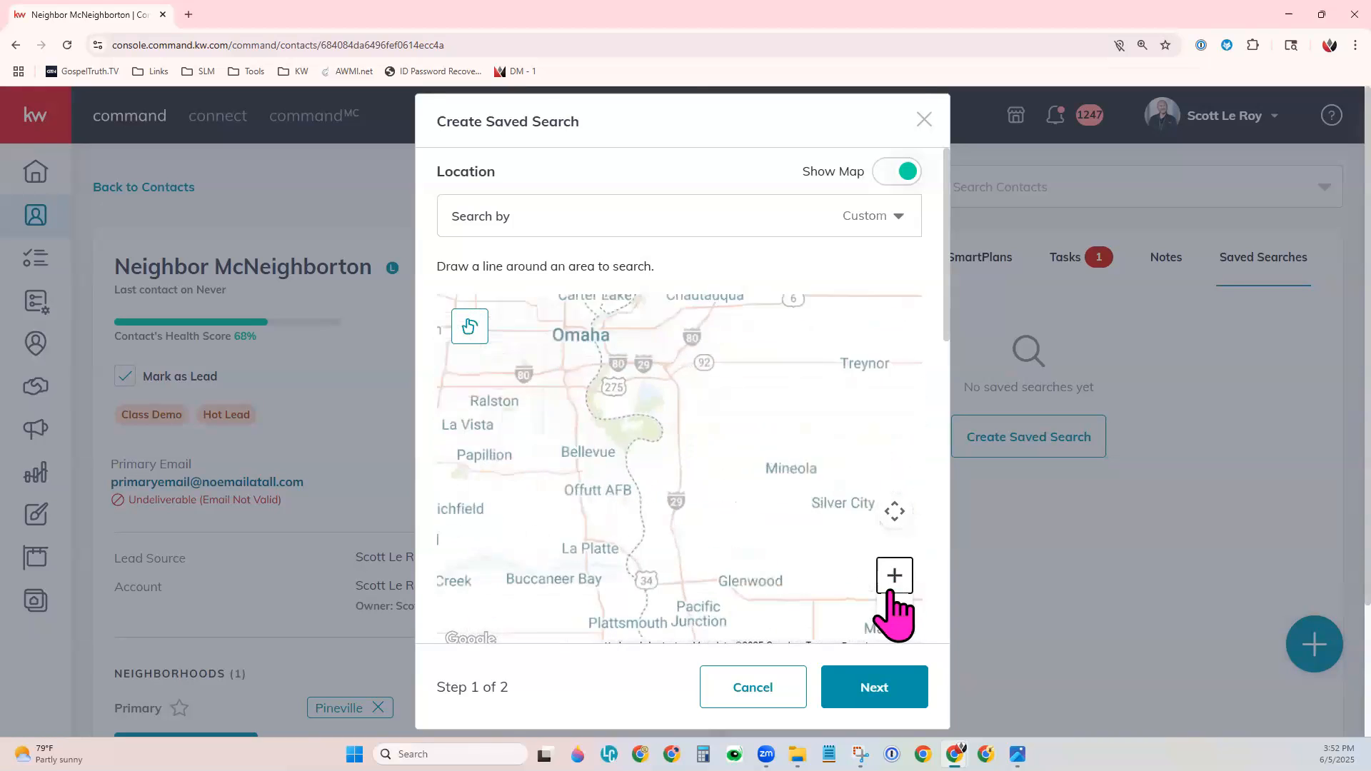
left_click(895, 580)
left_click_drag(587, 391, 647, 532)
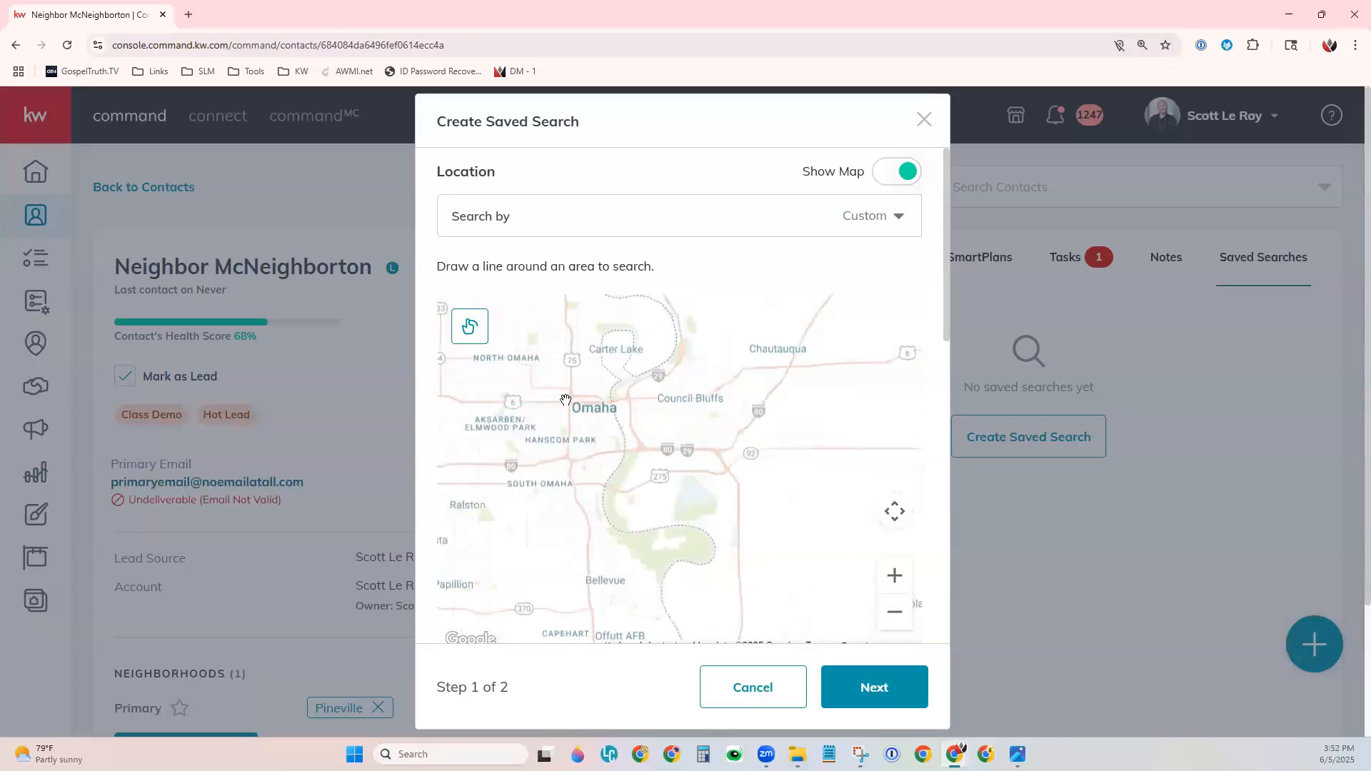
left_click(477, 337)
mouse_move(590, 349)
left_mouse_down()
mouse_move(515, 481)
mouse_move(715, 530)
mouse_move(844, 419)
mouse_move(916, 450)
mouse_move(925, 312)
mouse_move(814, 315)
mouse_move(755, 364)
mouse_move(613, 300)
mouse_move(645, 377)
mouse_move(590, 354)
left_mouse_up()
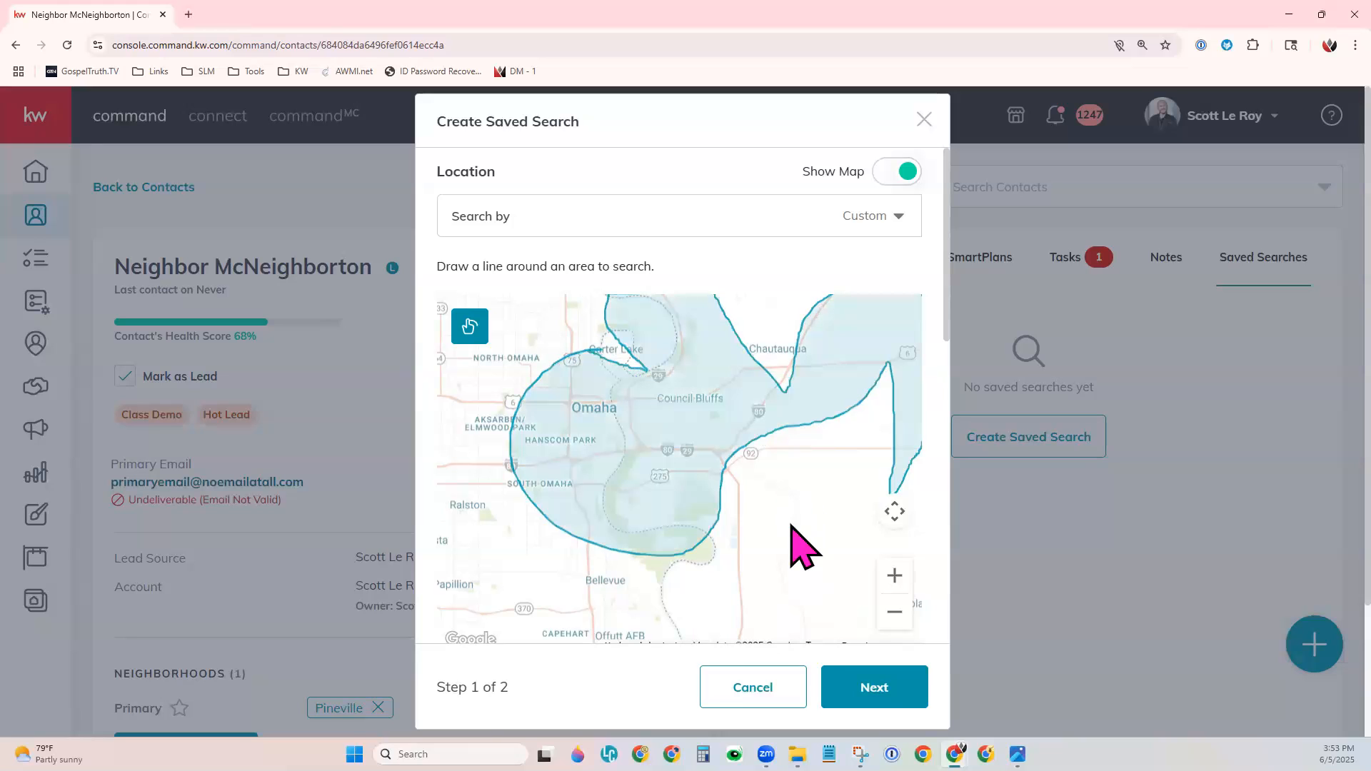
Add Deck as a required amenity in the property criteria
scroll(785, 580, "down", 7)
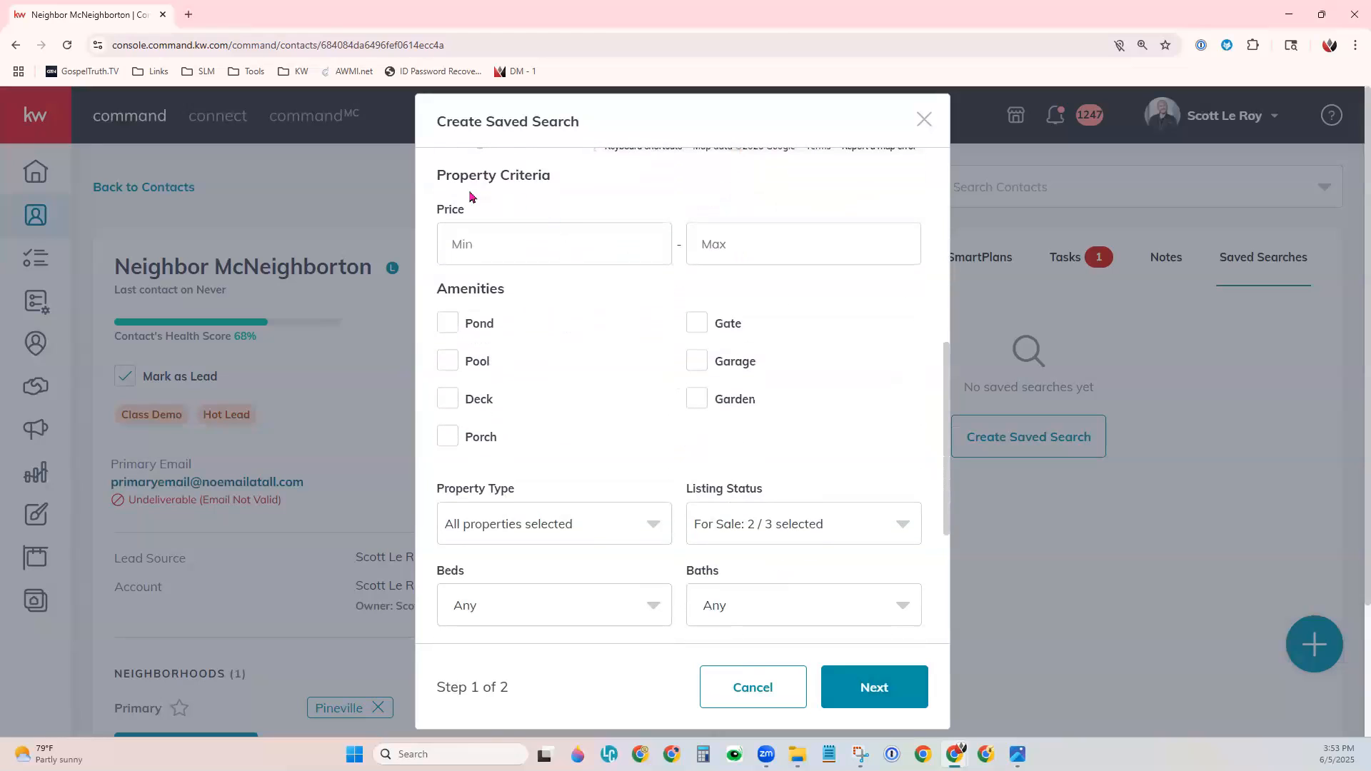
left_click(542, 250)
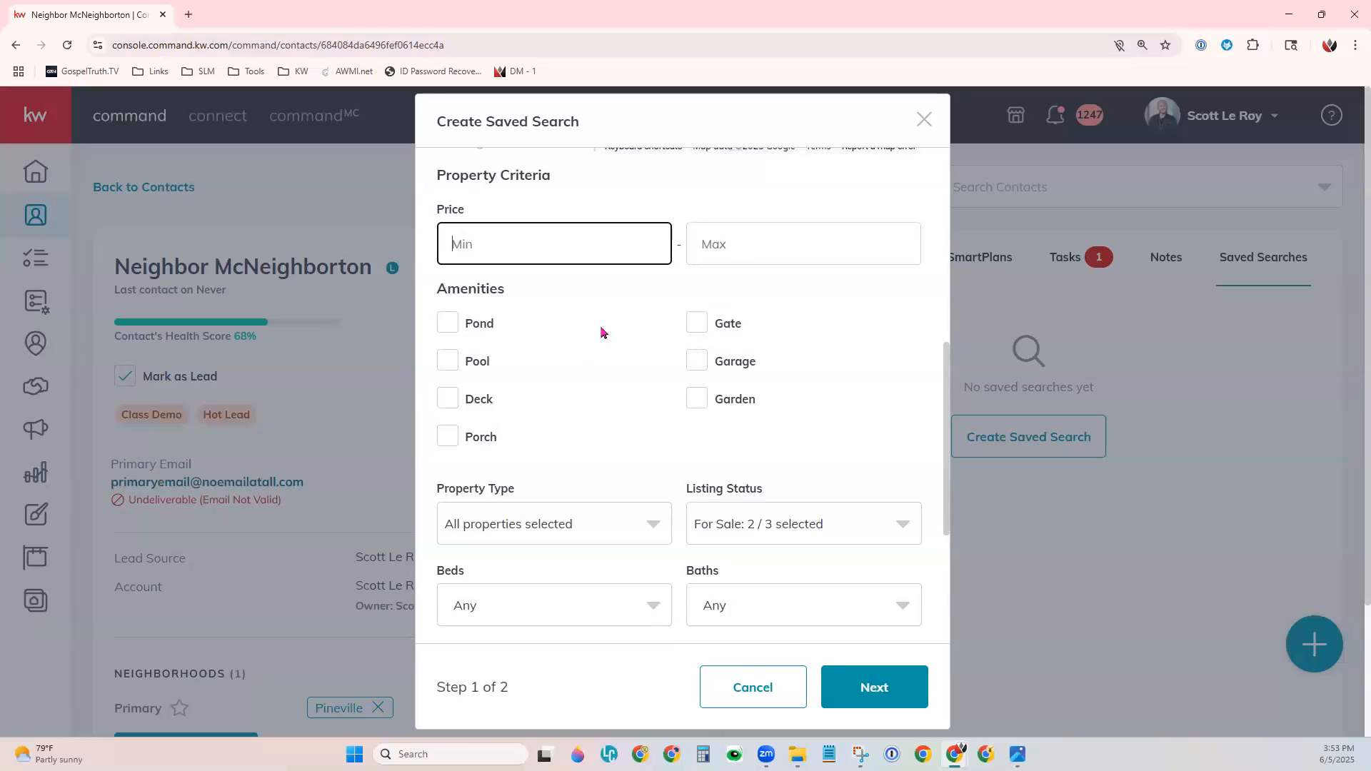
left_click(447, 416)
left_click(446, 416)
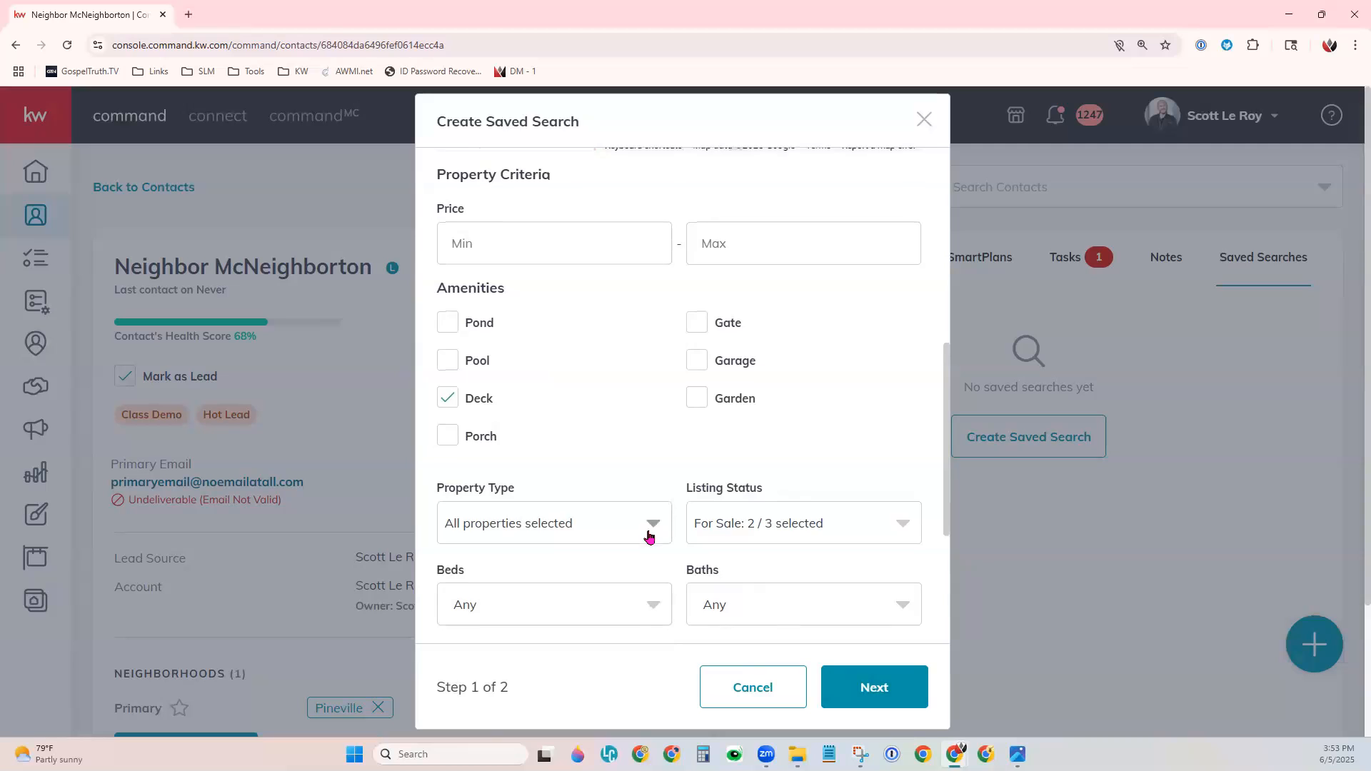
Exclude Lots / Land, Multi-Family, Apartments and Foreclosures from the property types, and check the listing status options
scroll(649, 533, "down", 4)
left_click(641, 257)
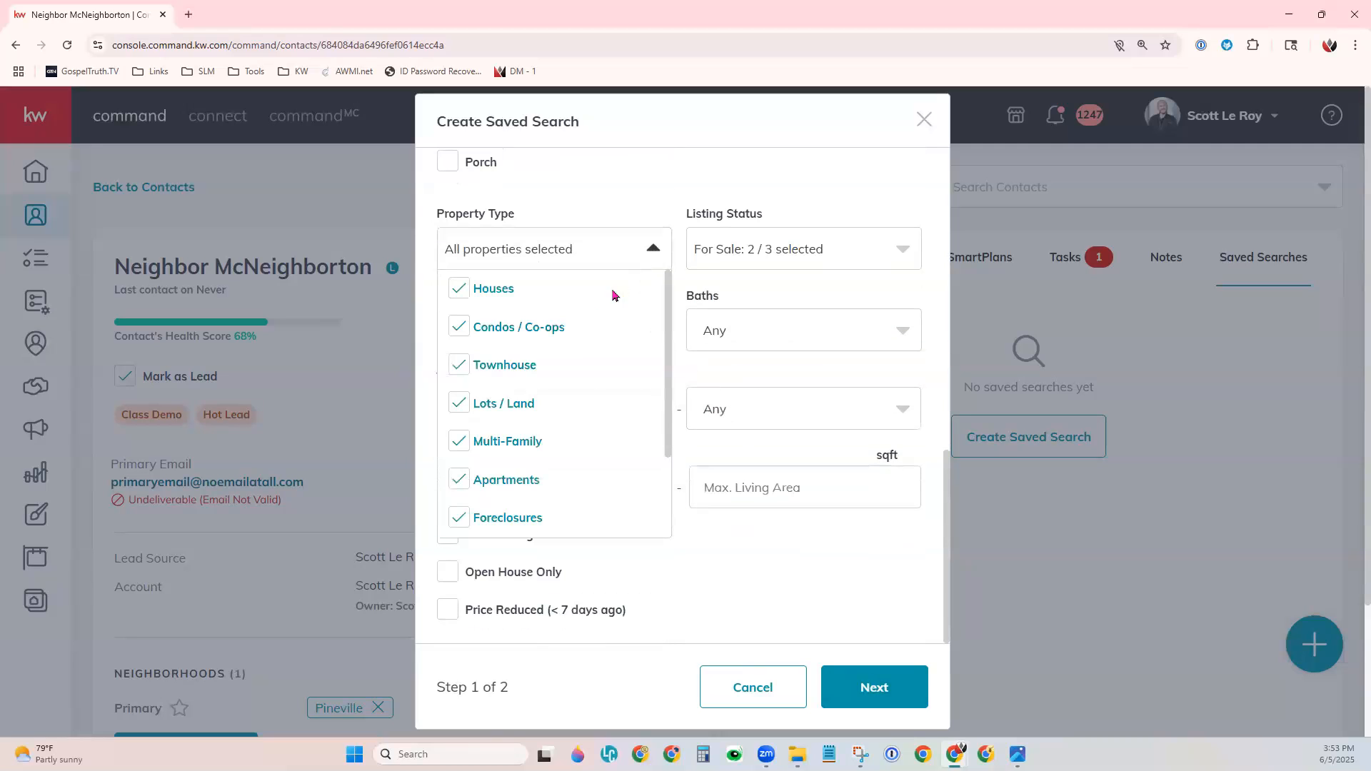
left_click(458, 525)
left_click(455, 487)
left_click(459, 446)
left_click(459, 410)
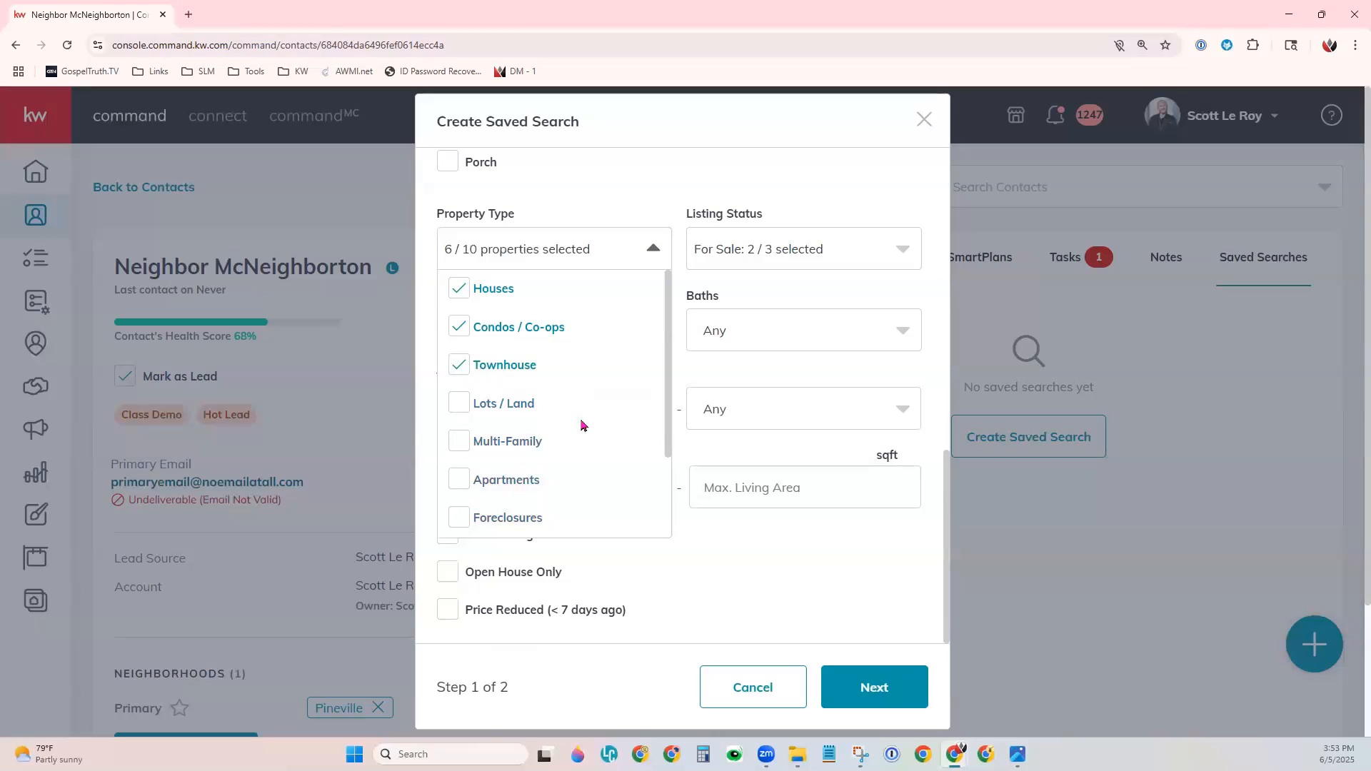
left_click(830, 279)
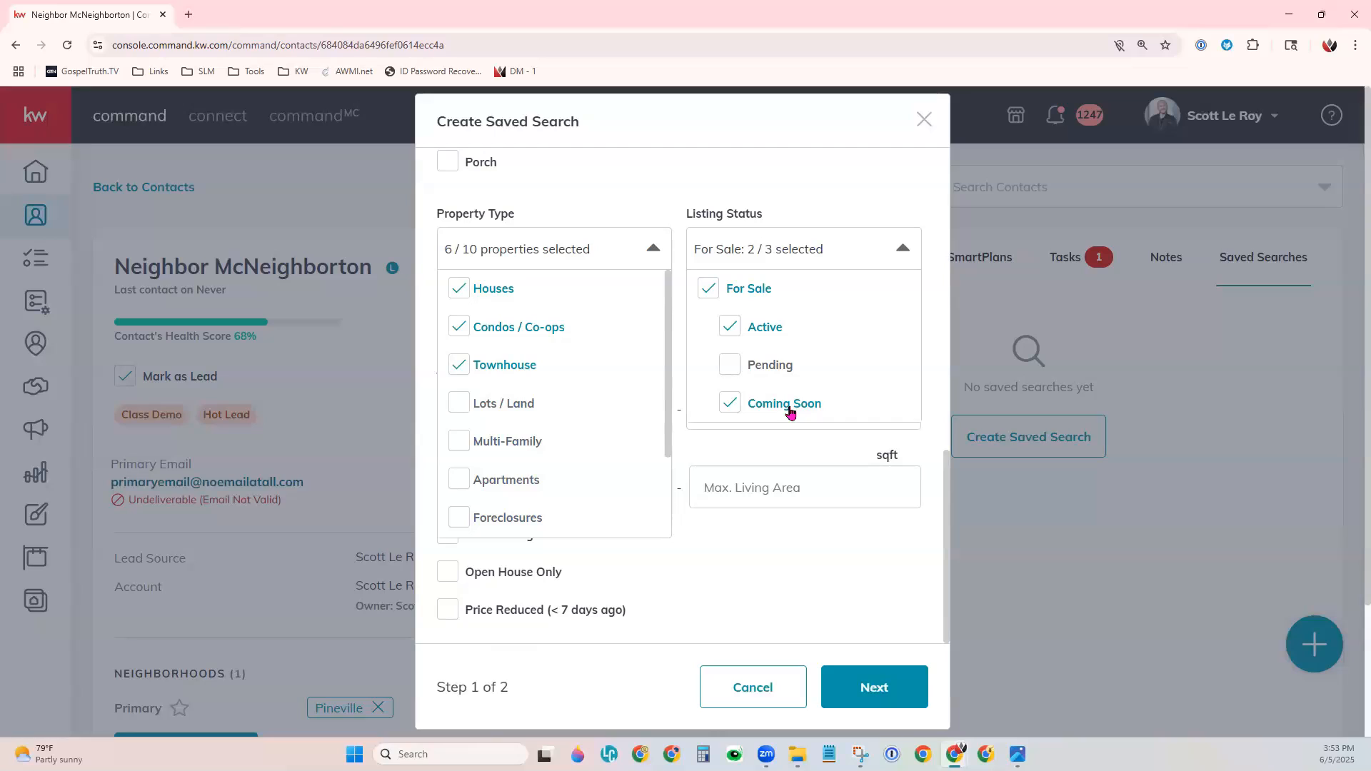
left_click(777, 206)
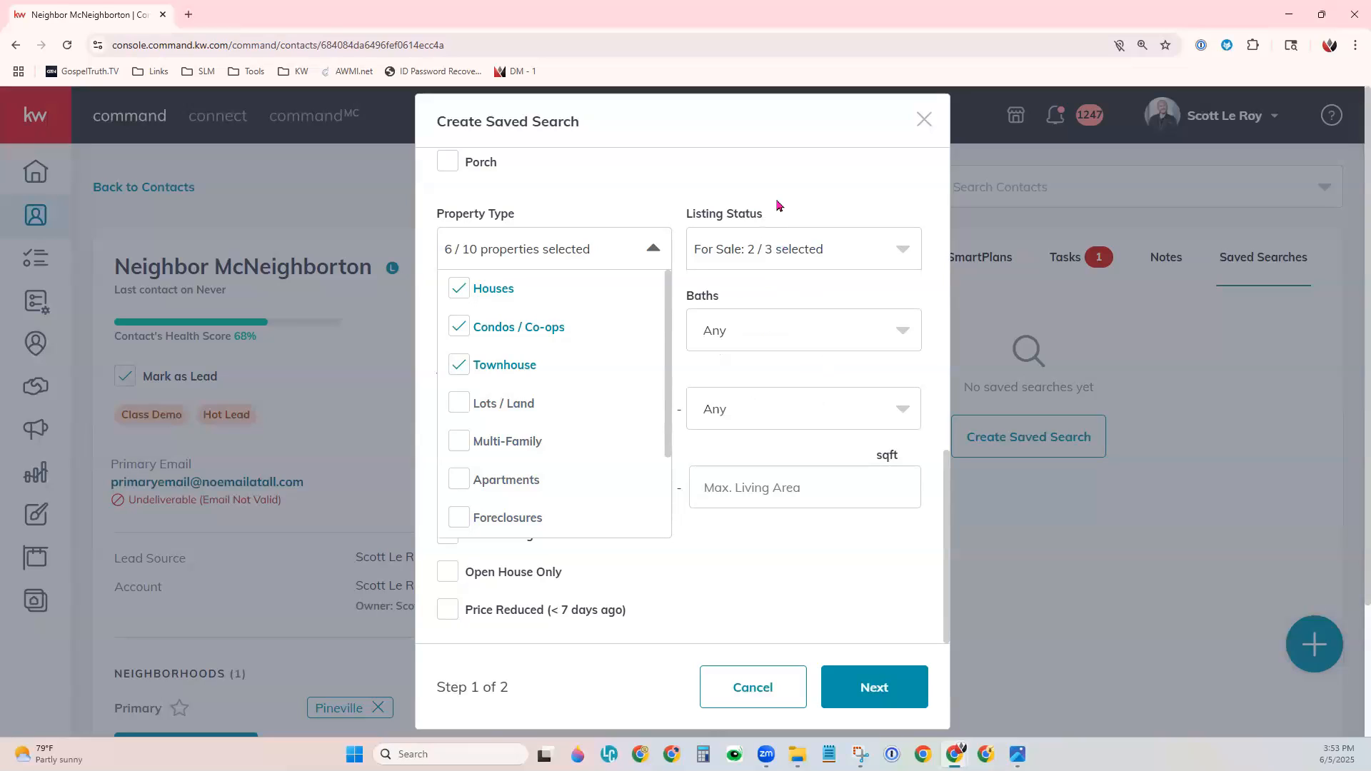
left_click(631, 254)
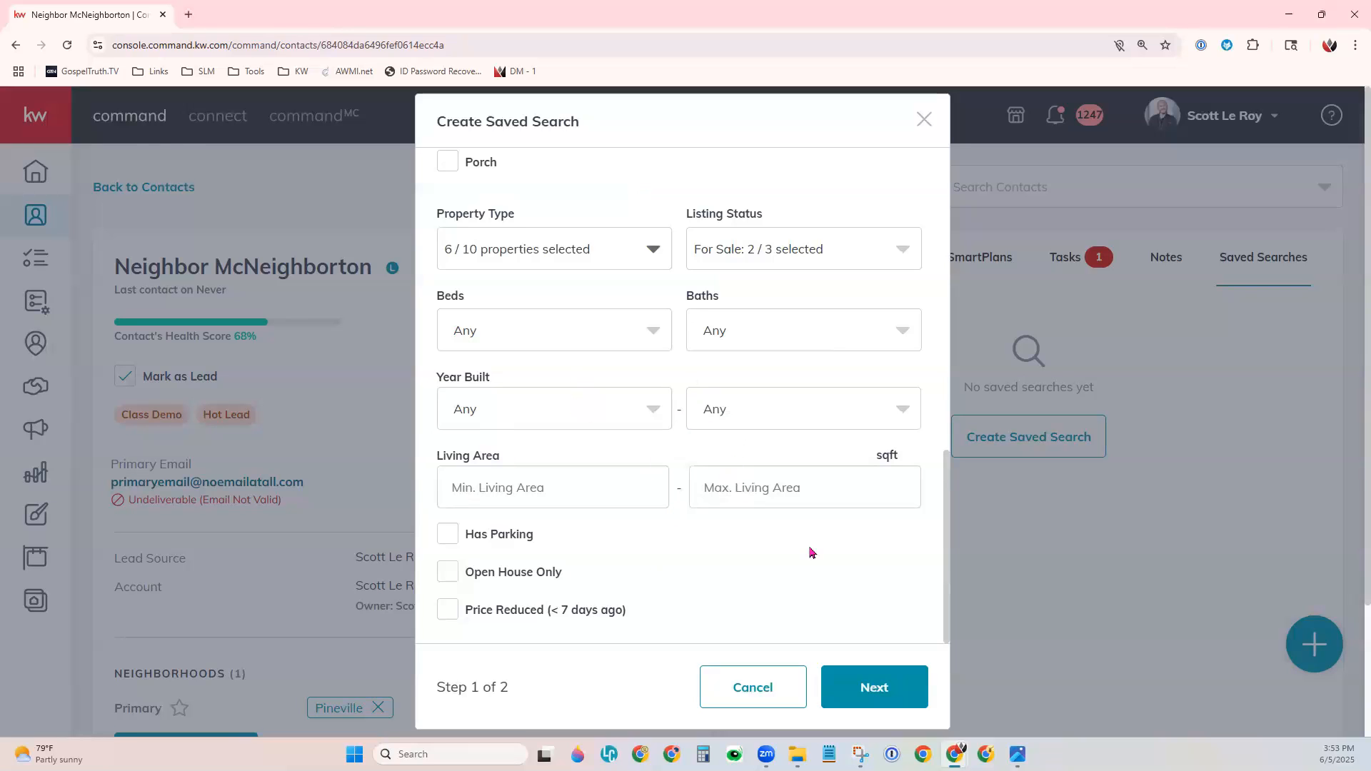
Proceed to the second step, title the saved search Omaha and turn on its email notifications
scroll(812, 553, "down", 2)
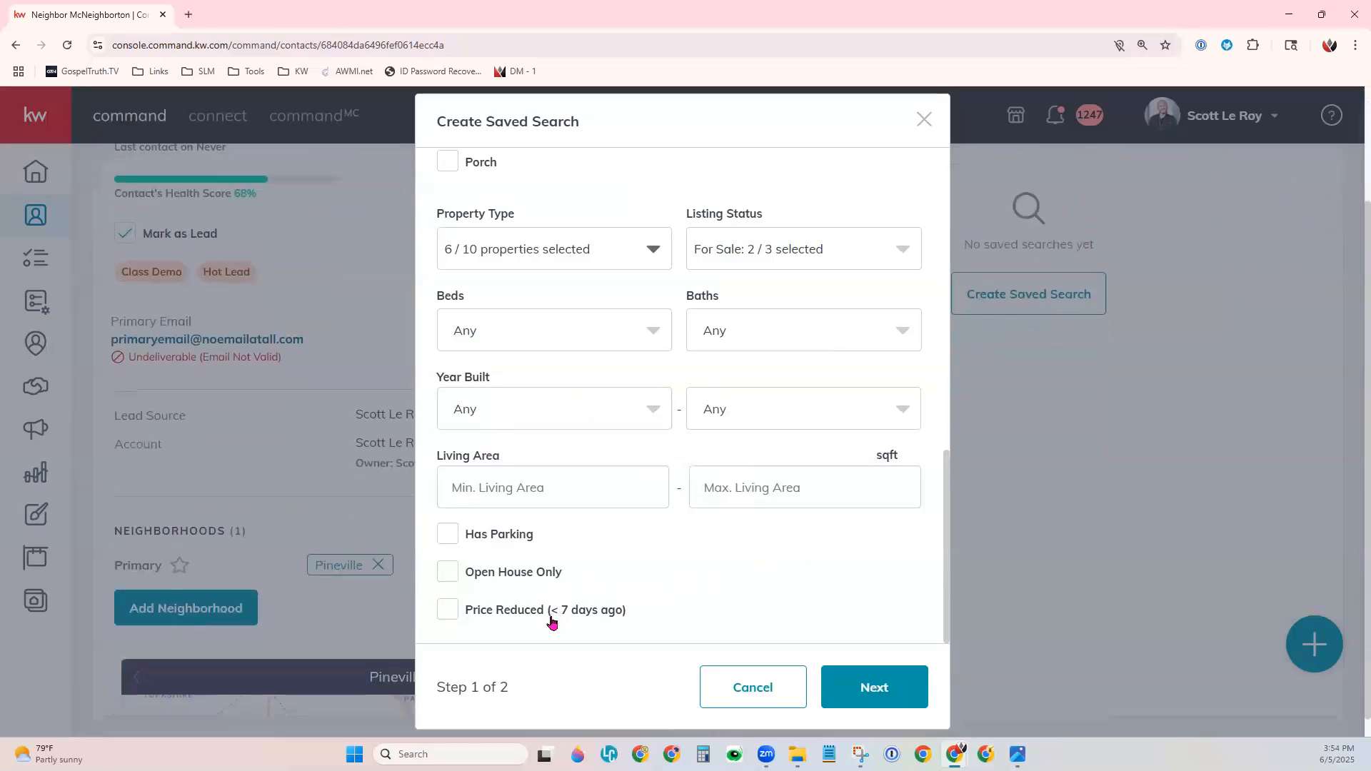
left_click(893, 688)
left_click(691, 331)
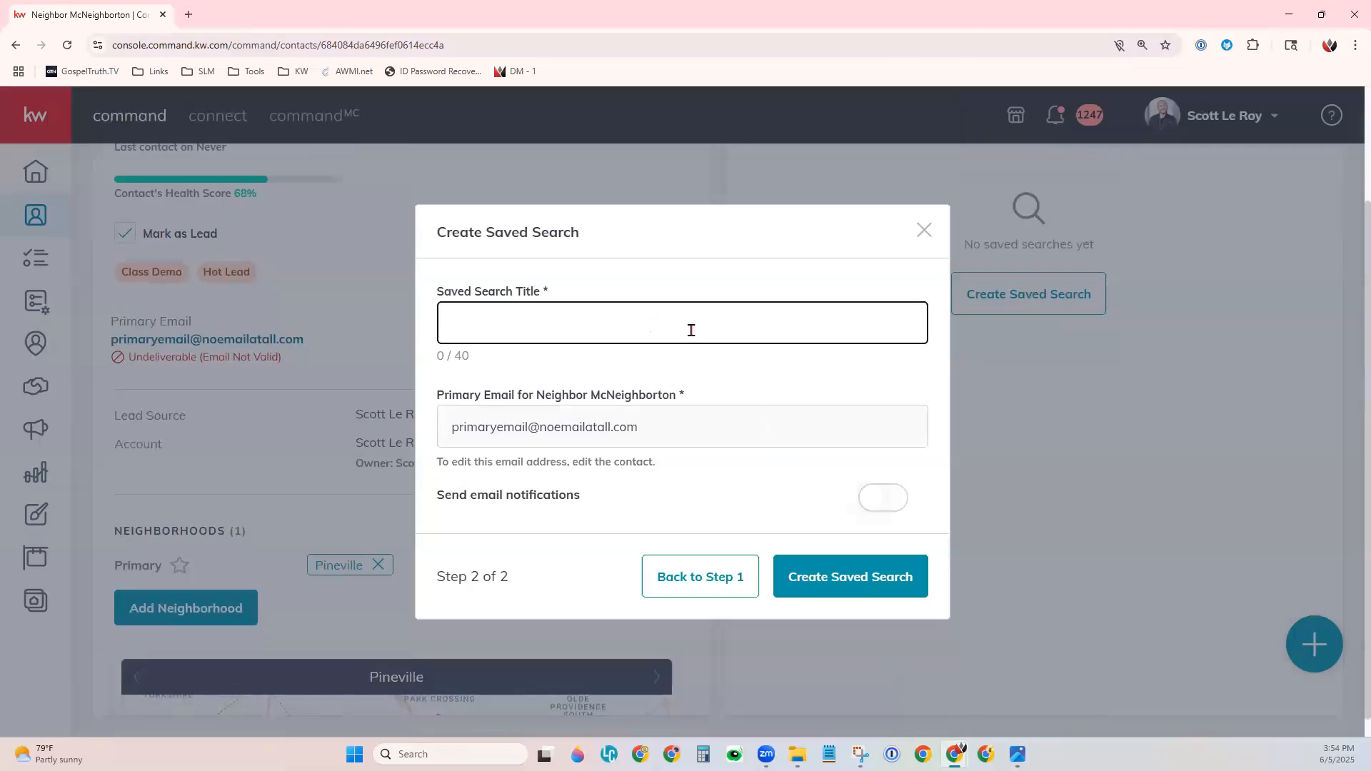
type("ha")
left_click(887, 509)
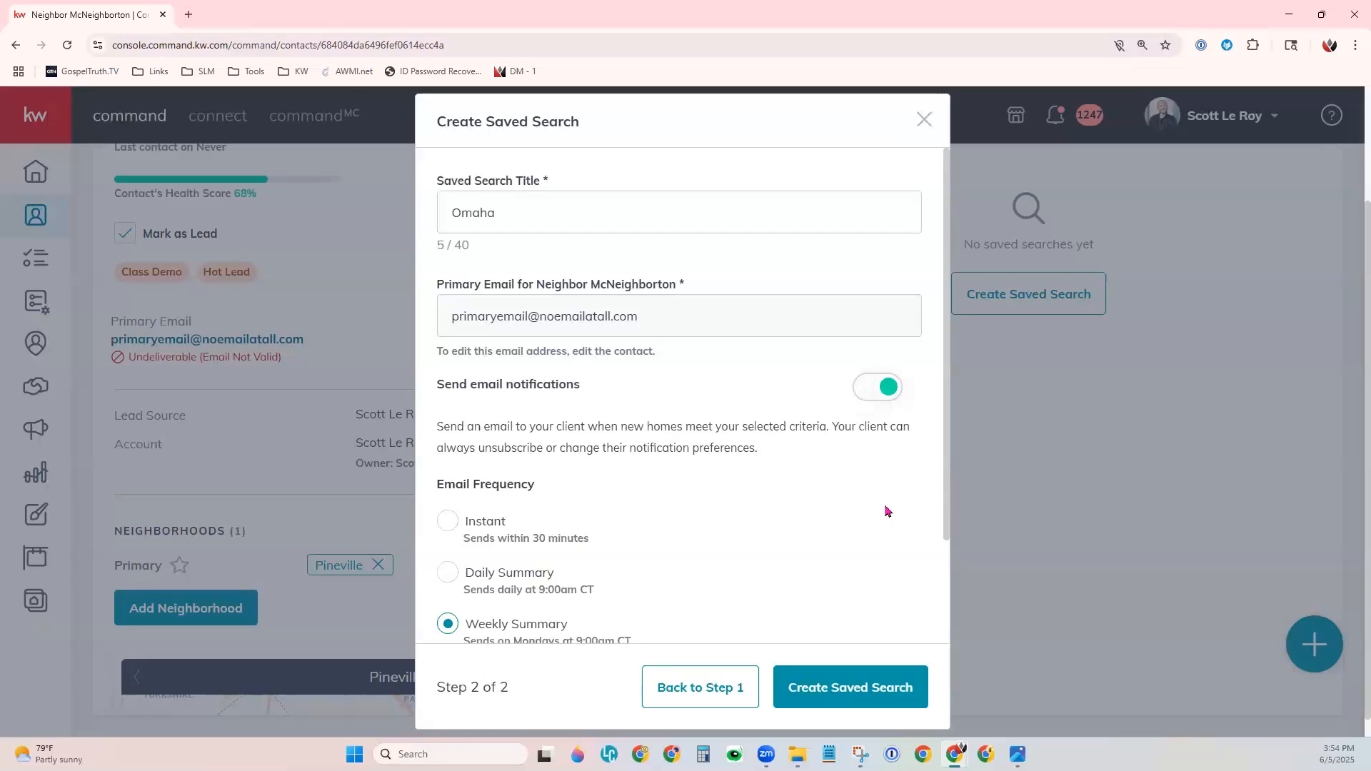
Review the email frequency options and create the saved search with Weekly Summary selected
scroll(885, 511, "down", 2)
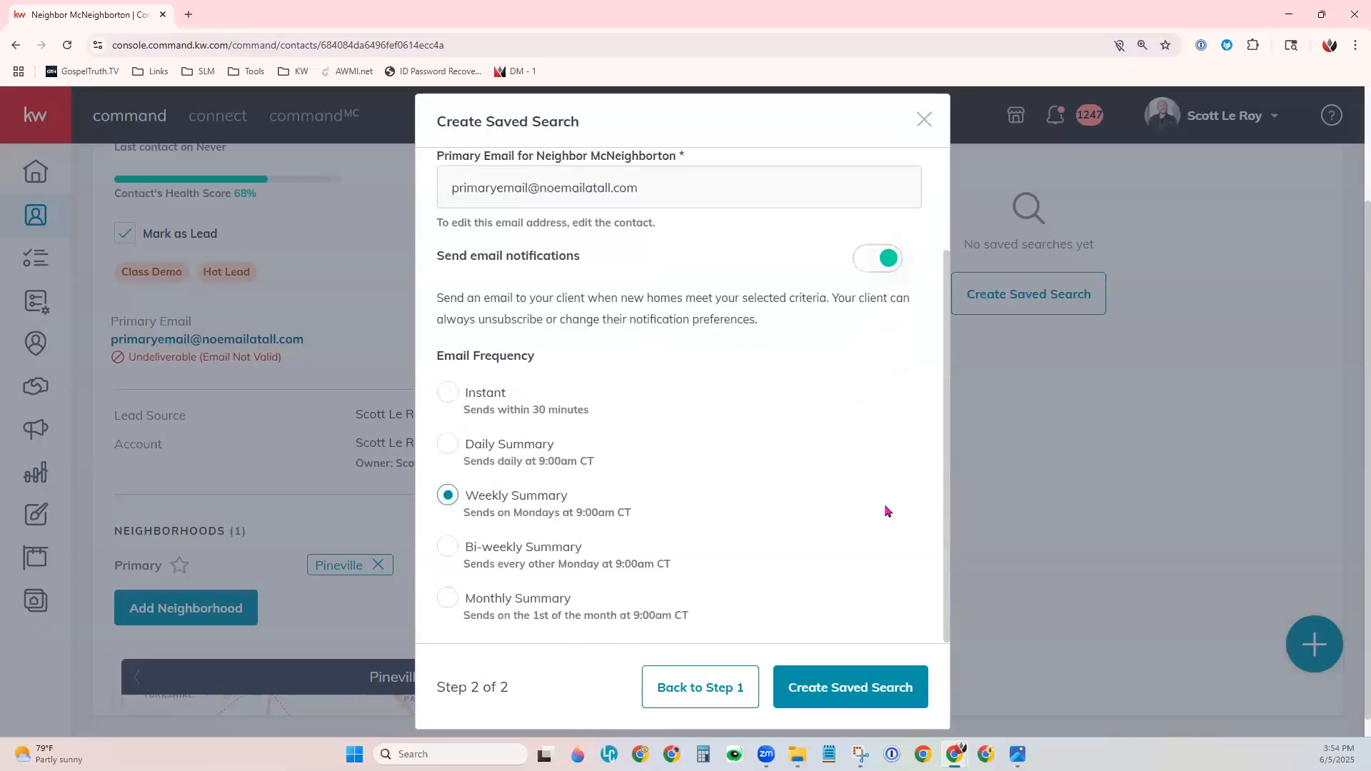
scroll(804, 529, "down", 1)
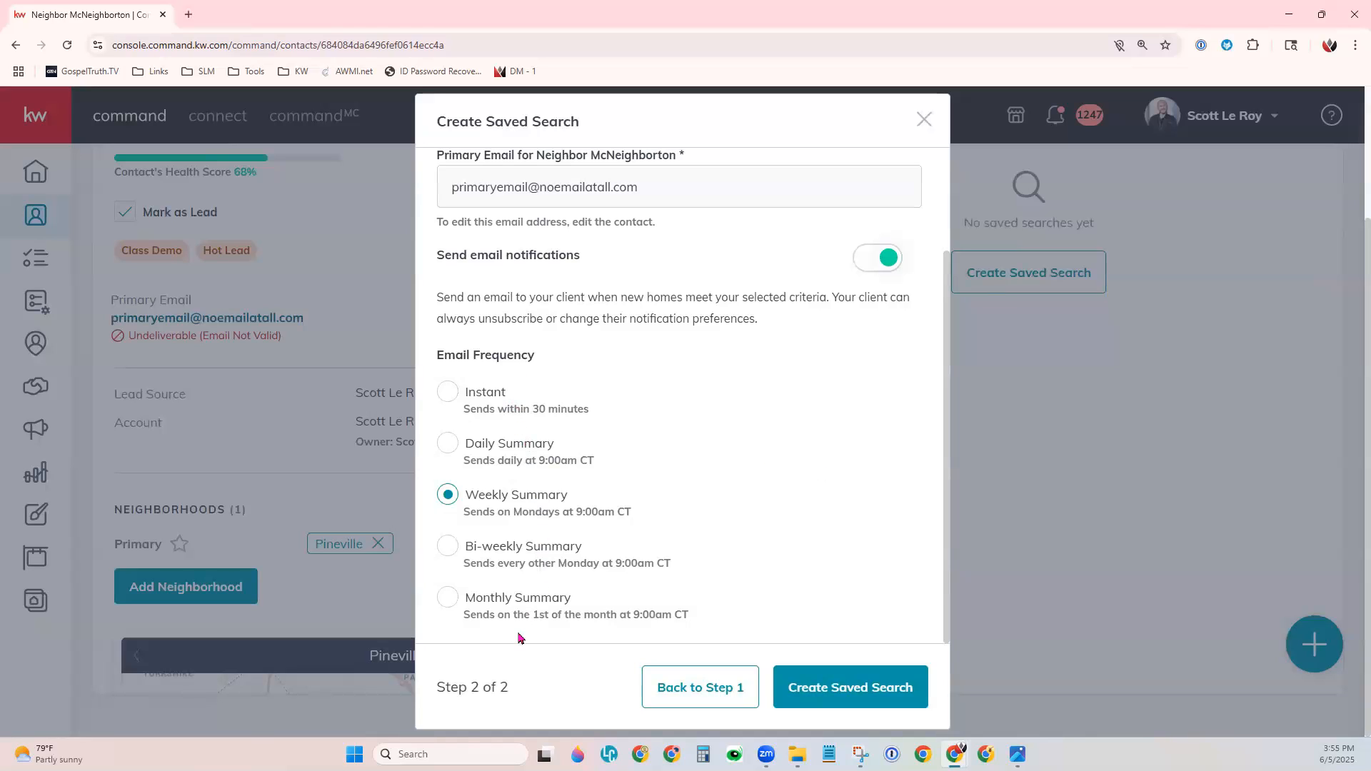
left_click_drag(464, 565, 679, 568)
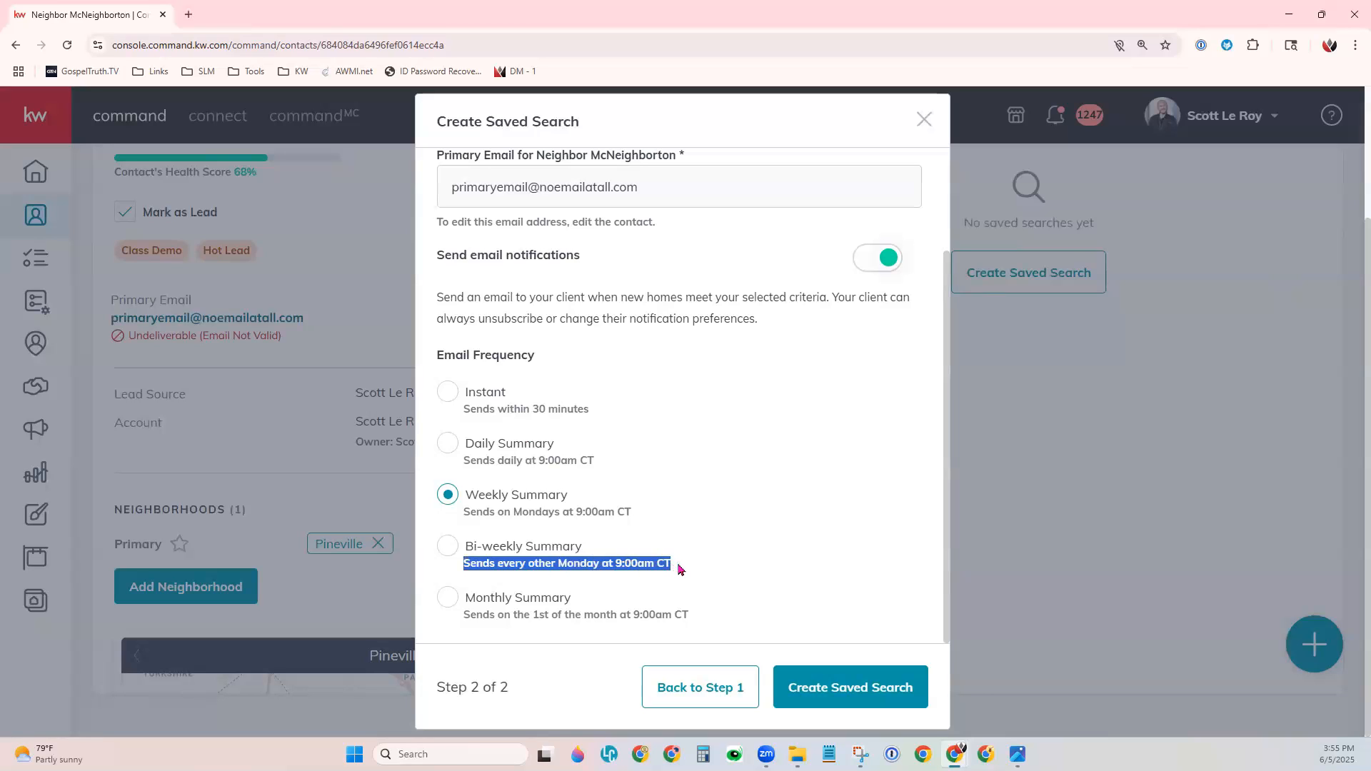
left_click_drag(470, 512, 643, 524)
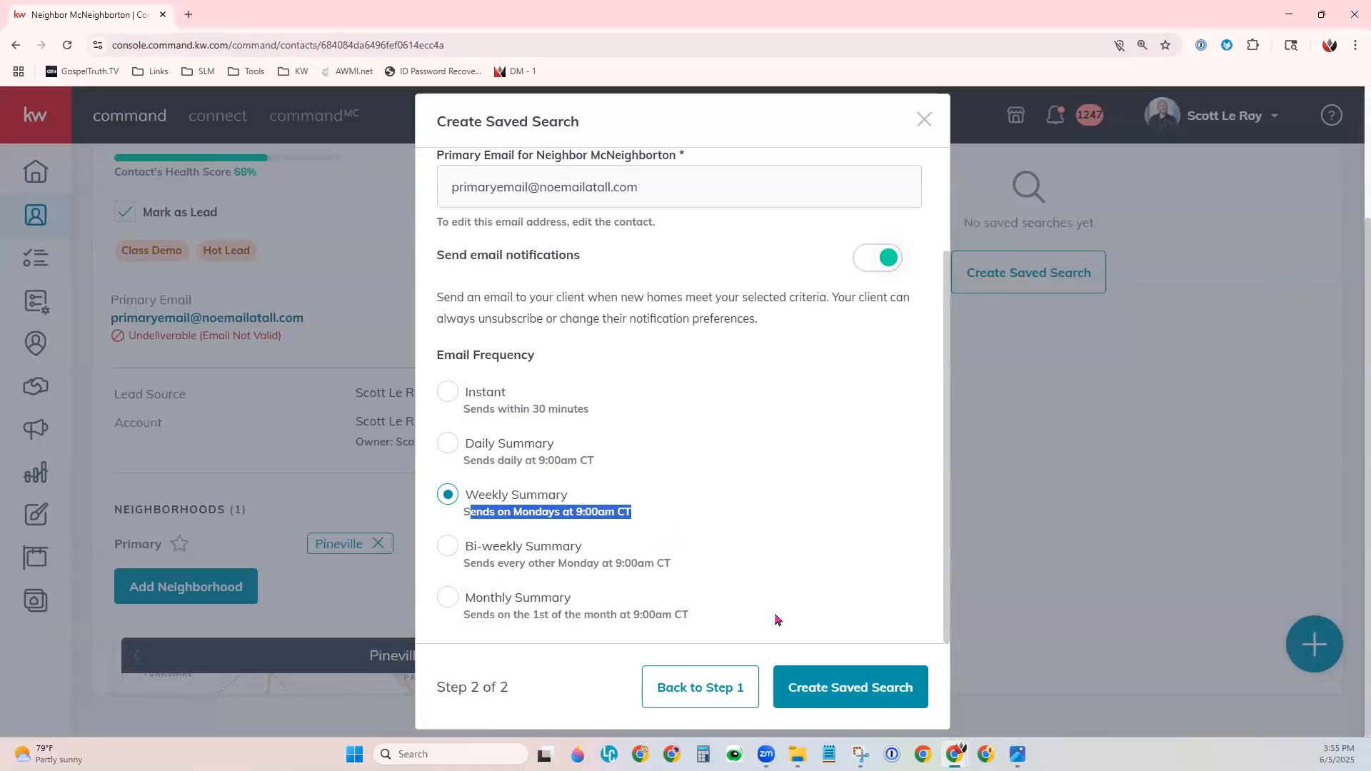
left_click(891, 693)
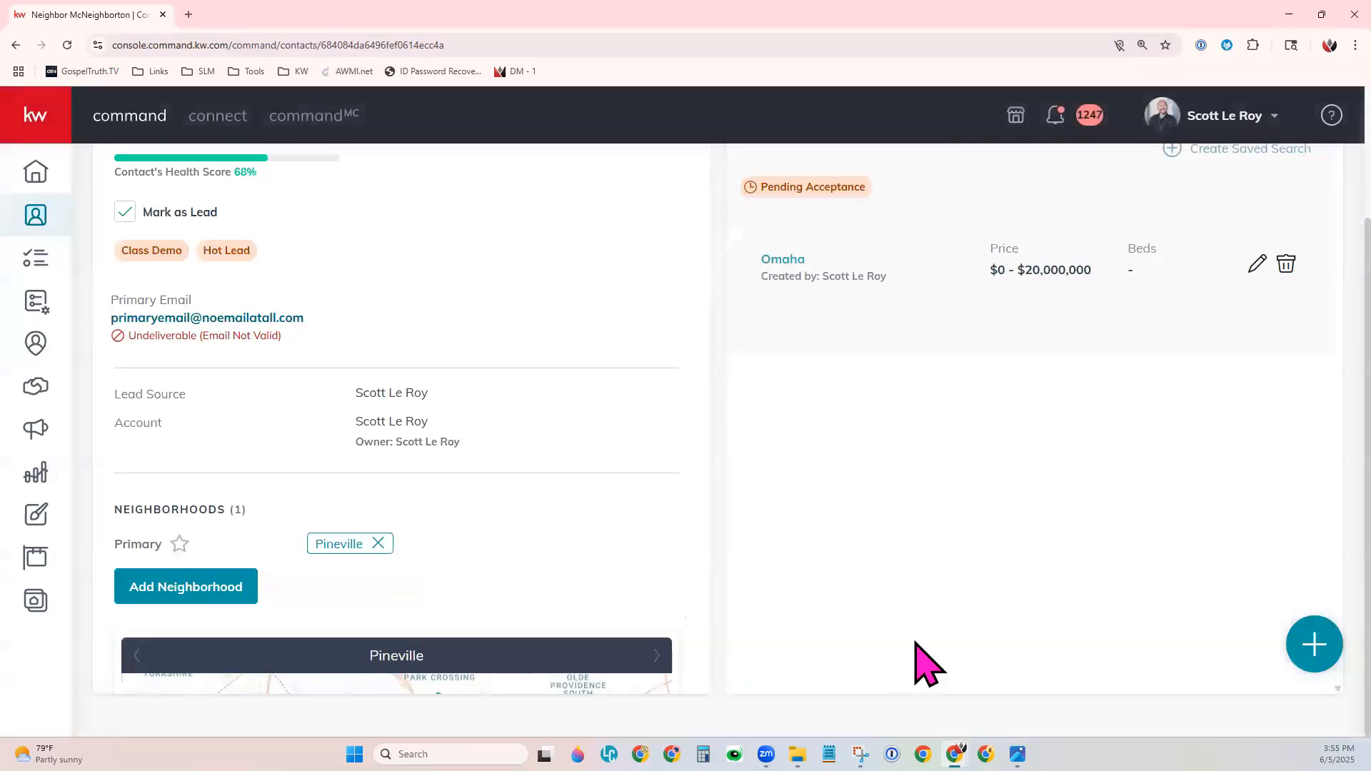
scroll(922, 642, "up", 3)
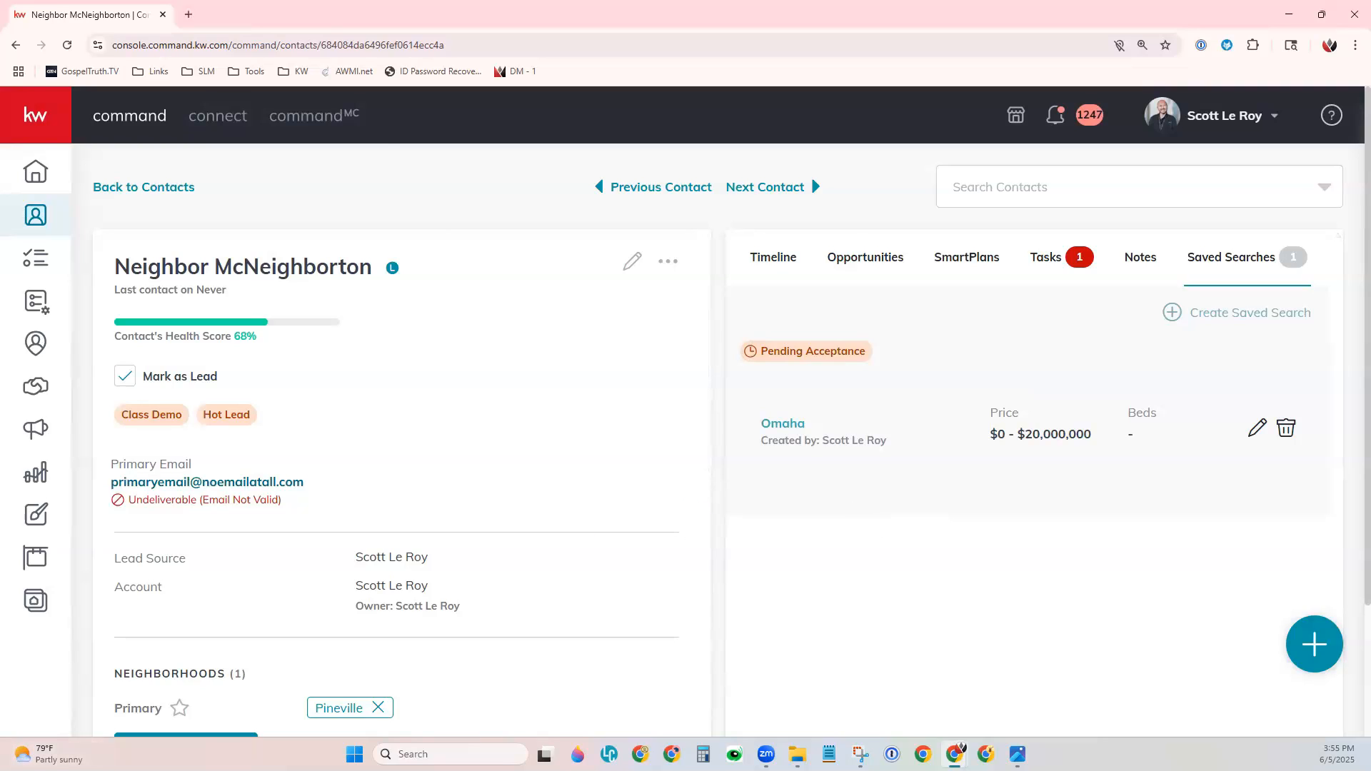
Switch to the image viewer to examine the saved search invitation email in Saved Search.png
key("alt+Tab")
left_click(1019, 117)
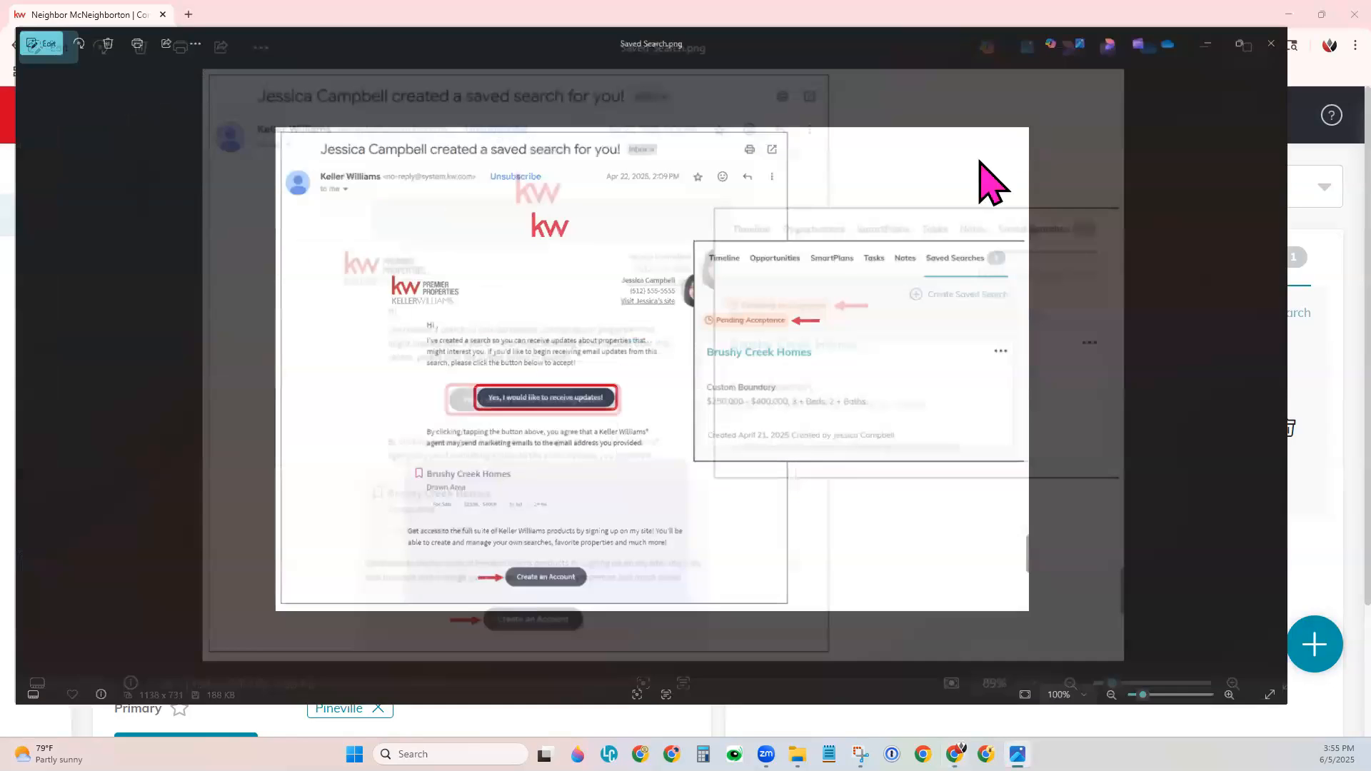